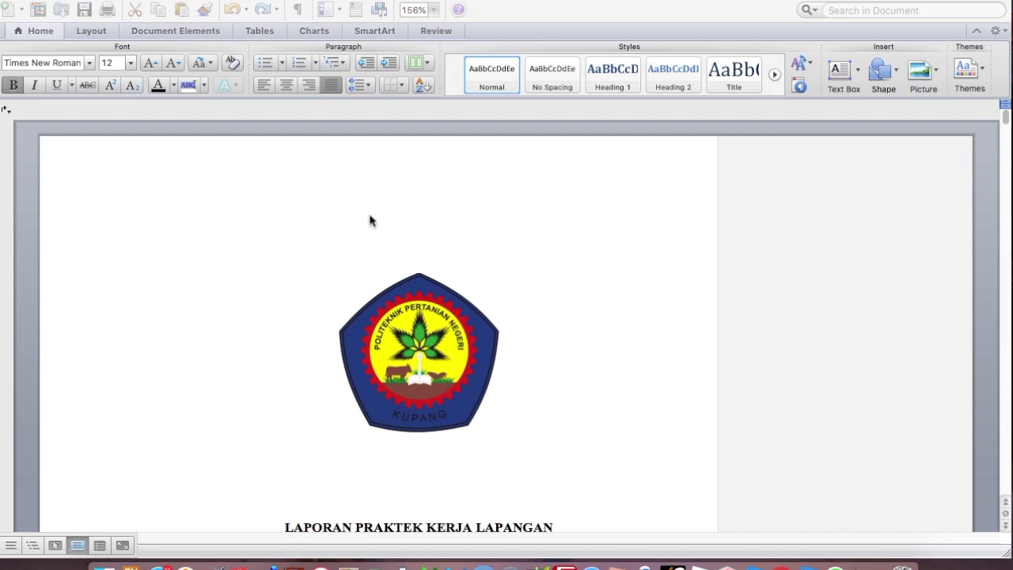
Go to section 1.1 Latar Belakang of the report and turn on Track Changes
left_click(556, 407)
scroll(557, 390, "down", 5)
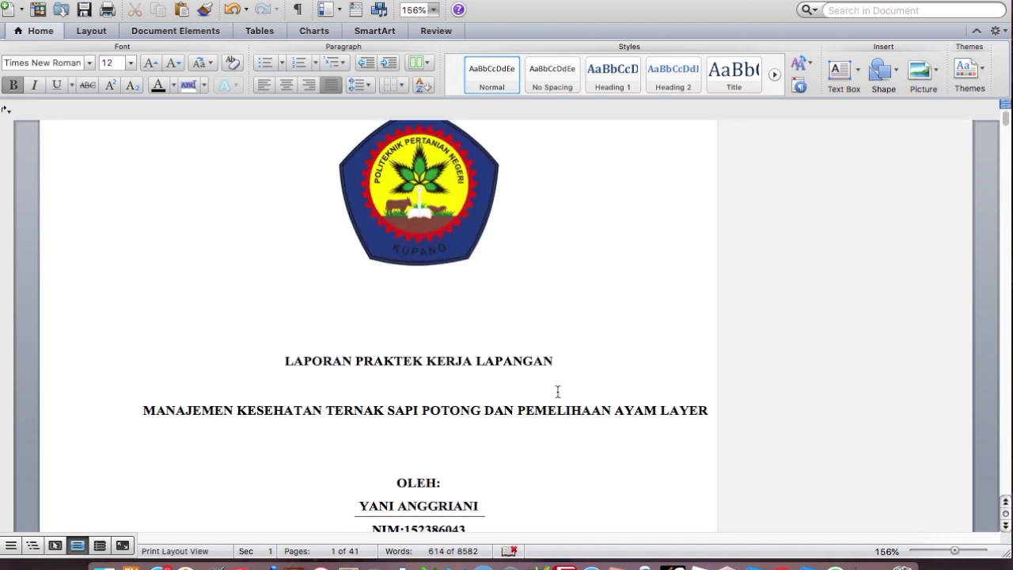
scroll(557, 391, "down", 5)
scroll(558, 389, "down", 10)
scroll(558, 389, "down", 10)
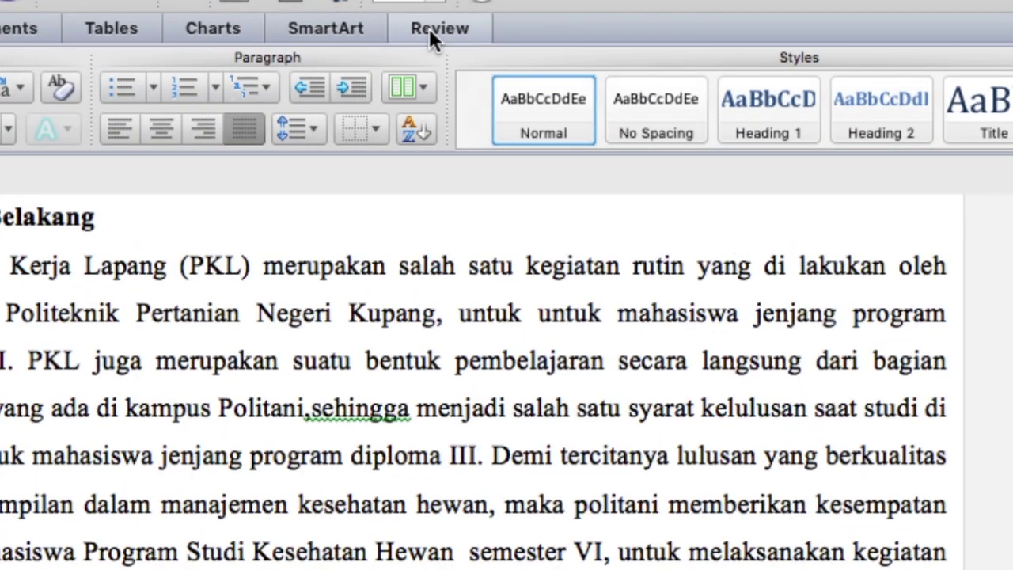
left_click(428, 28)
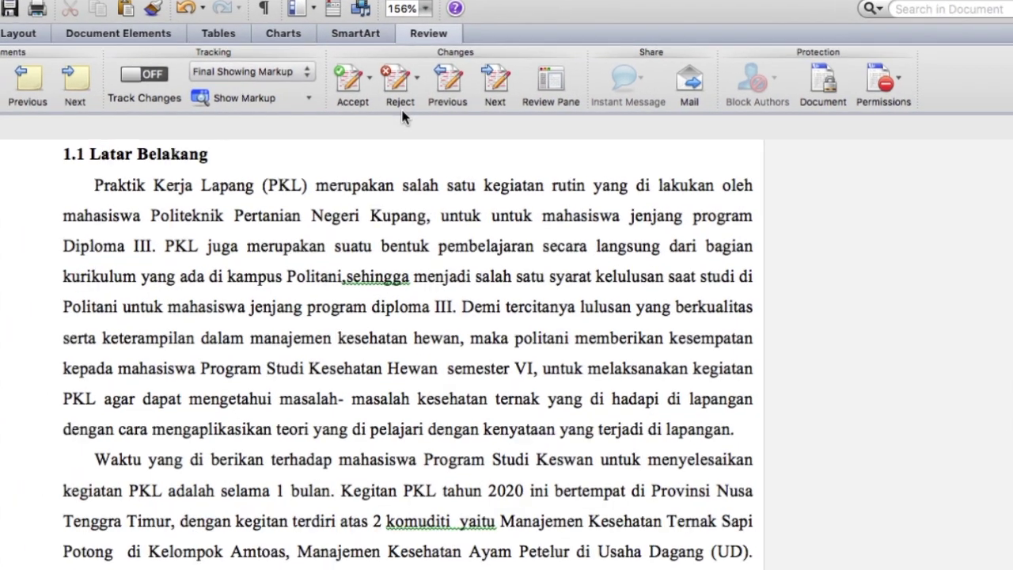
left_click(129, 74)
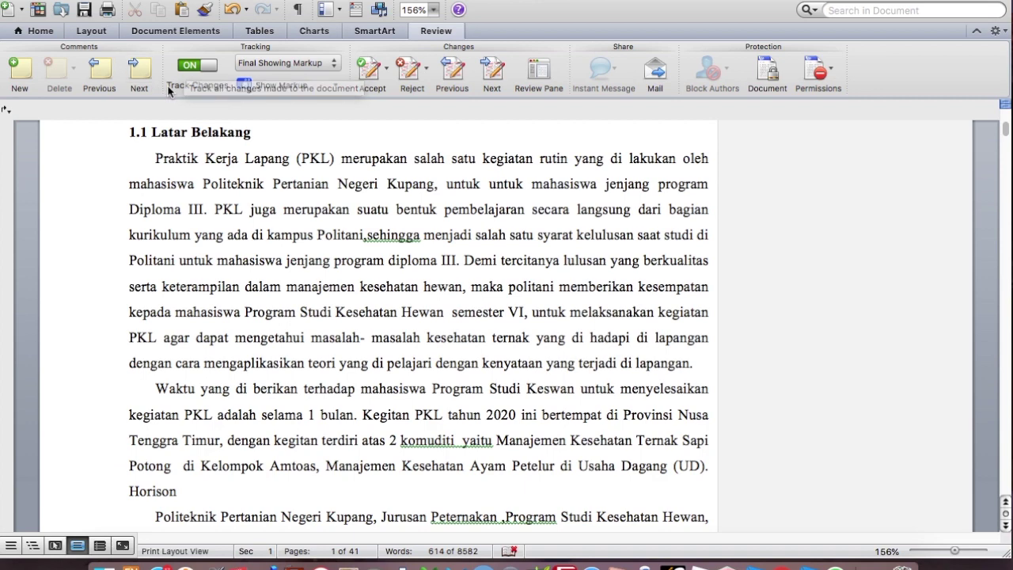
Look at the available markup display modes for tracked changes without choosing a different one
scroll(254, 192, "up", 2)
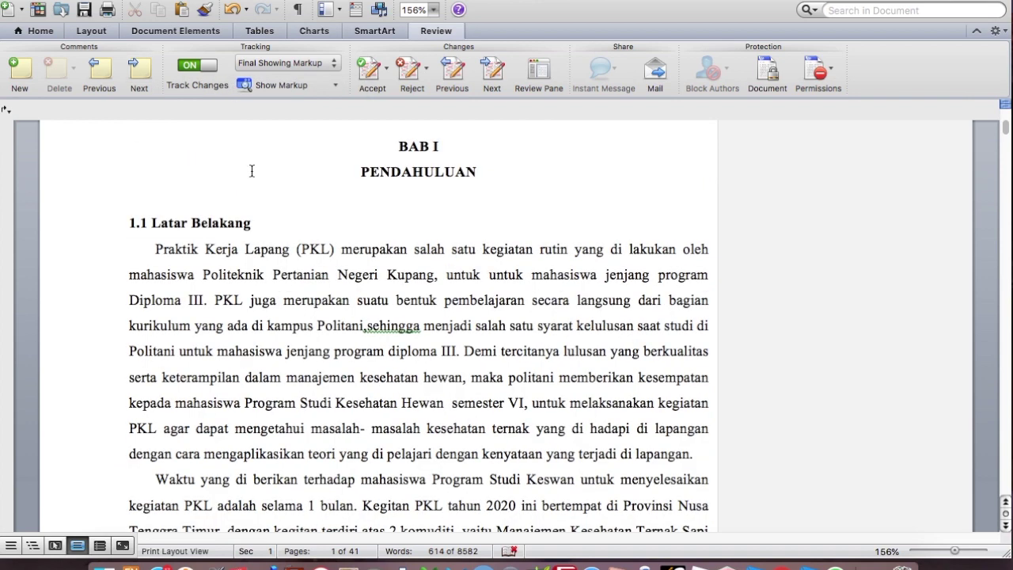
left_click(334, 69)
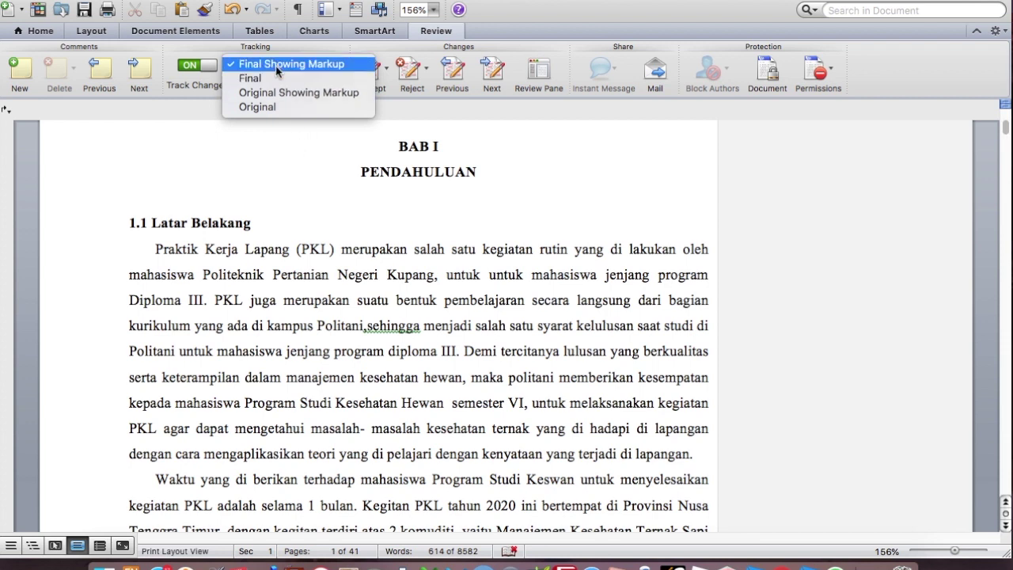
left_click(298, 155)
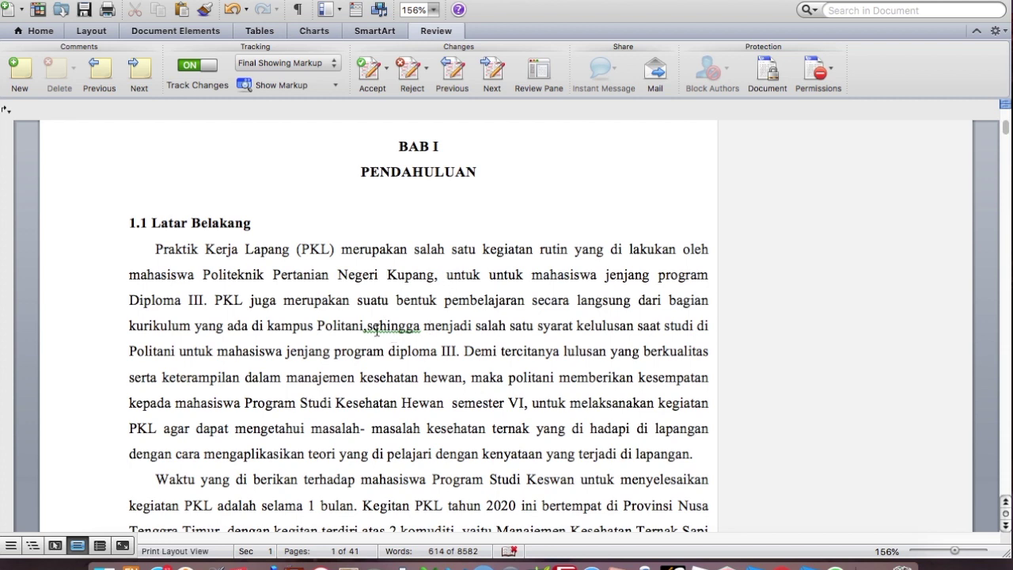
In section 1.1, insert a space between "Politani," and "sehingga" and remove the extra space before "yaitu"
left_click(367, 326)
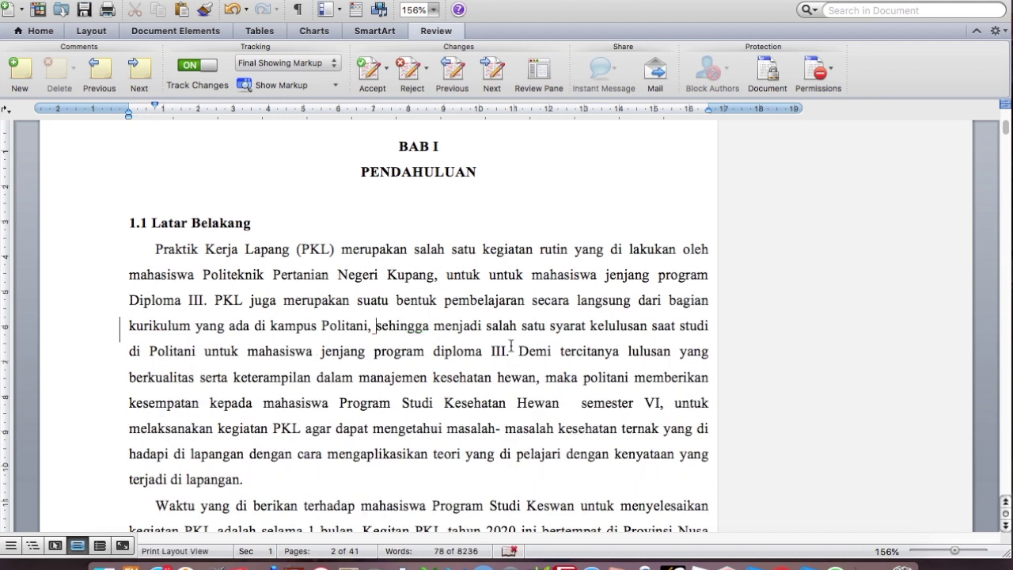
scroll(604, 434, "down", 5)
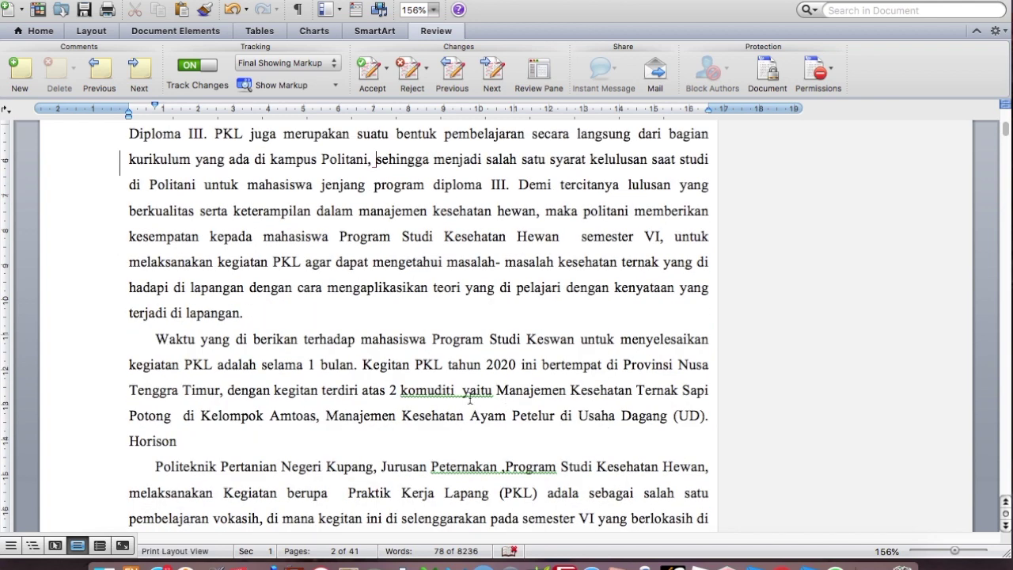
left_click(461, 393)
key("BackSpace")
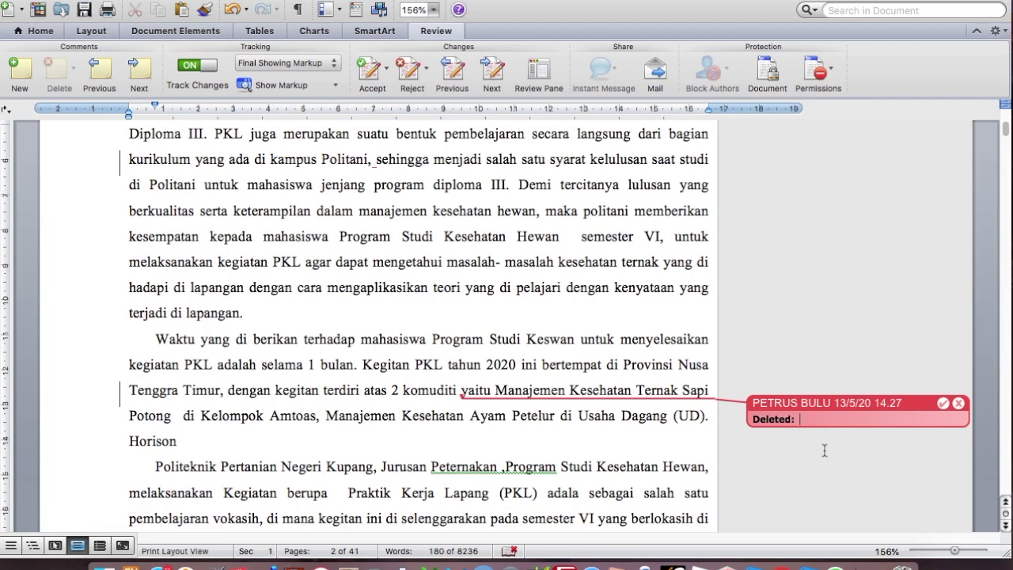
In the last paragraph of section 1.1, join "di lakukan" into "dilakukan" and delete the final h of "berlokasih"
scroll(823, 453, "down", 2)
scroll(822, 453, "down", 7)
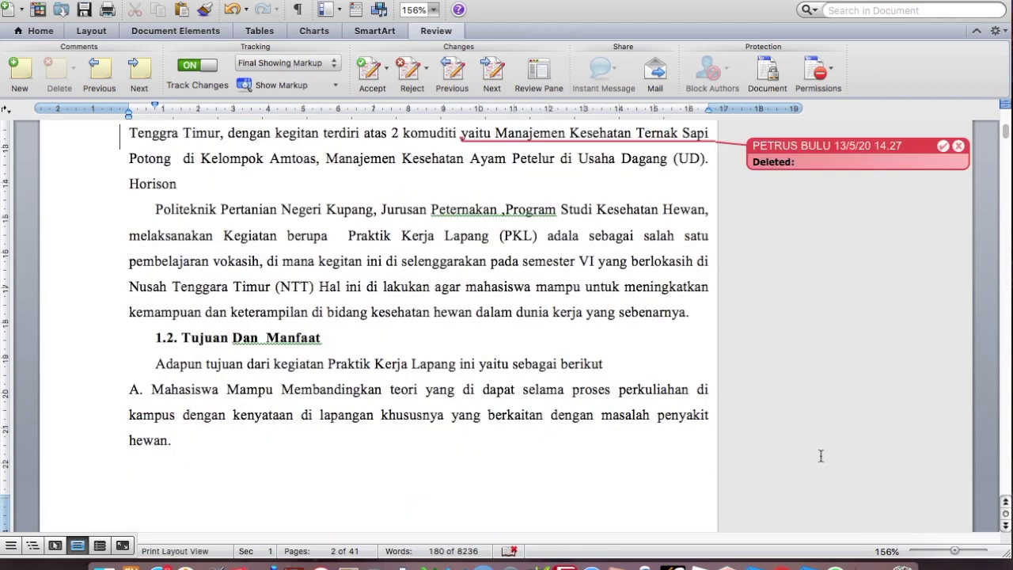
scroll(822, 453, "down", 2)
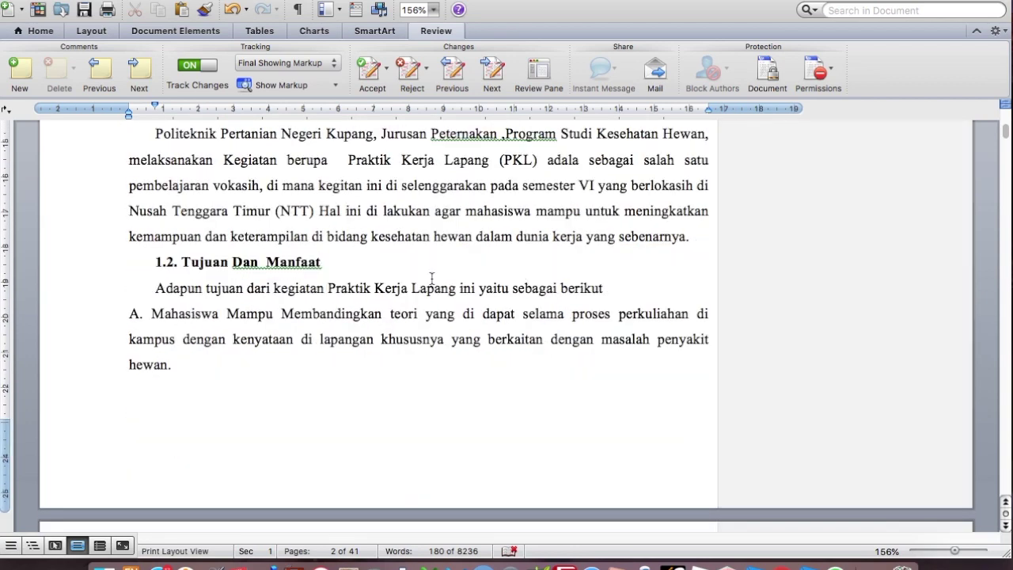
left_click(383, 213)
key("BackSpace")
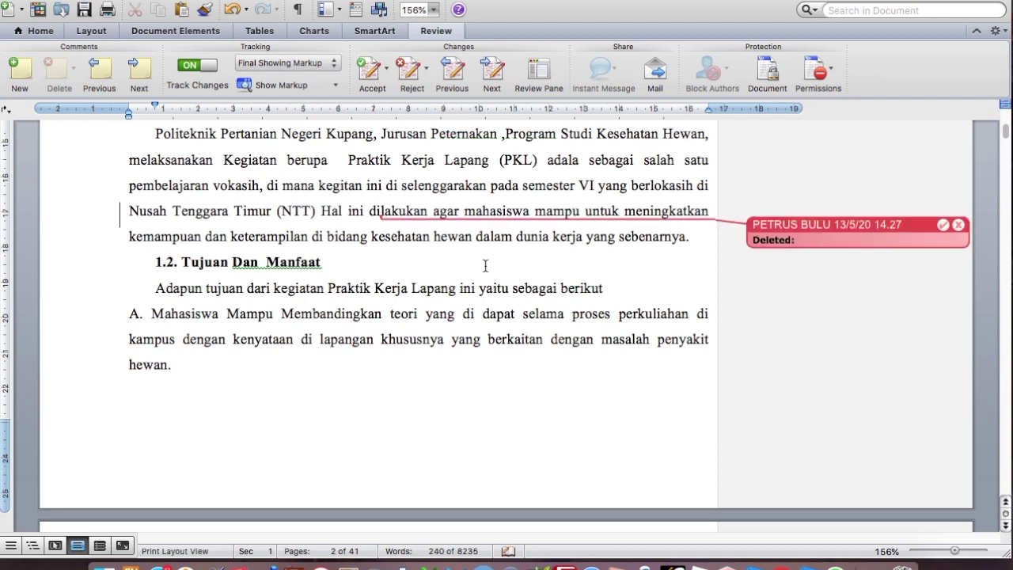
left_click(694, 187)
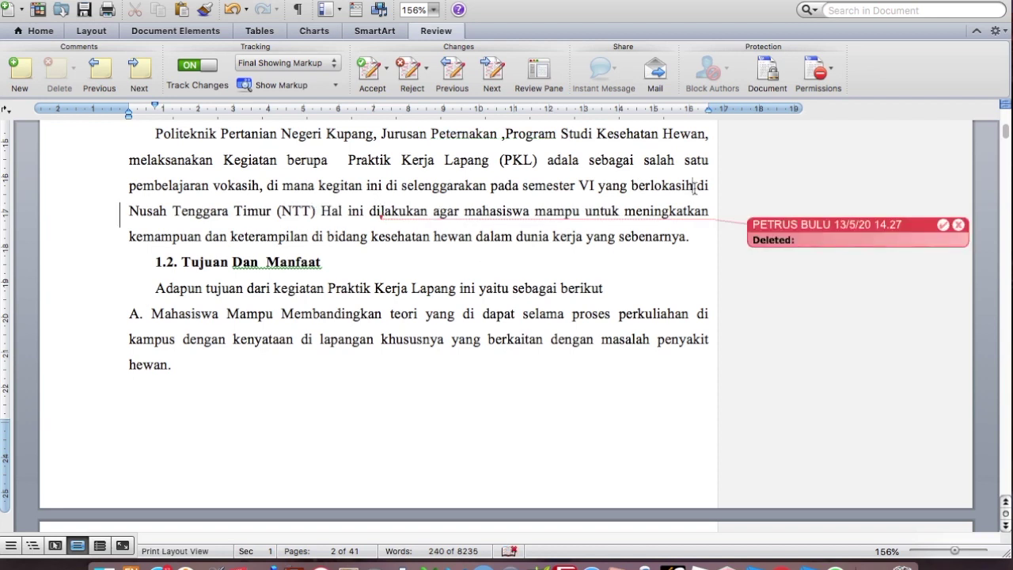
key("BackSpace")
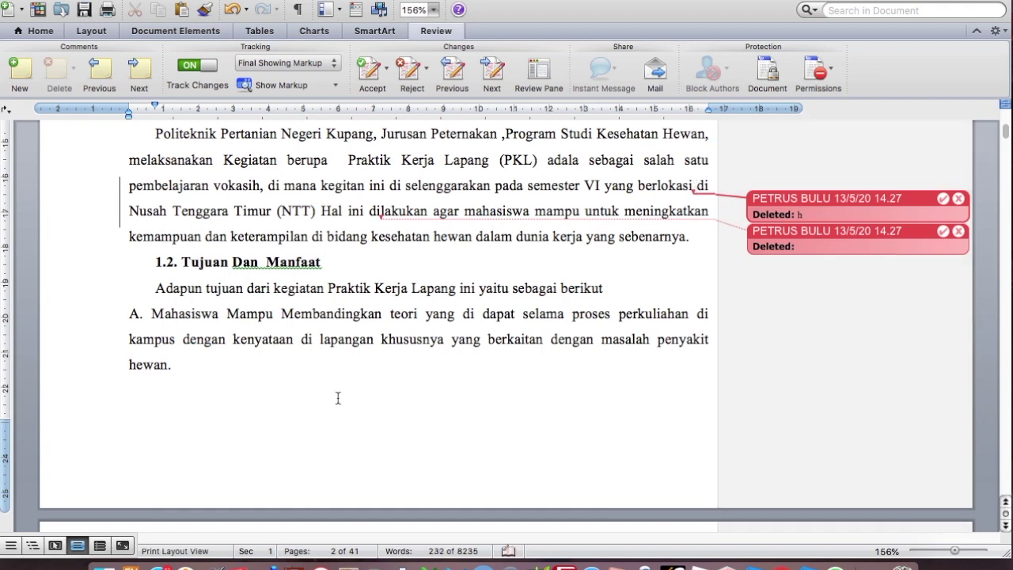
Replace the misspelled "Kupamg" with "Kupang" in benefit item A above section 1.3
scroll(335, 396, "down", 6)
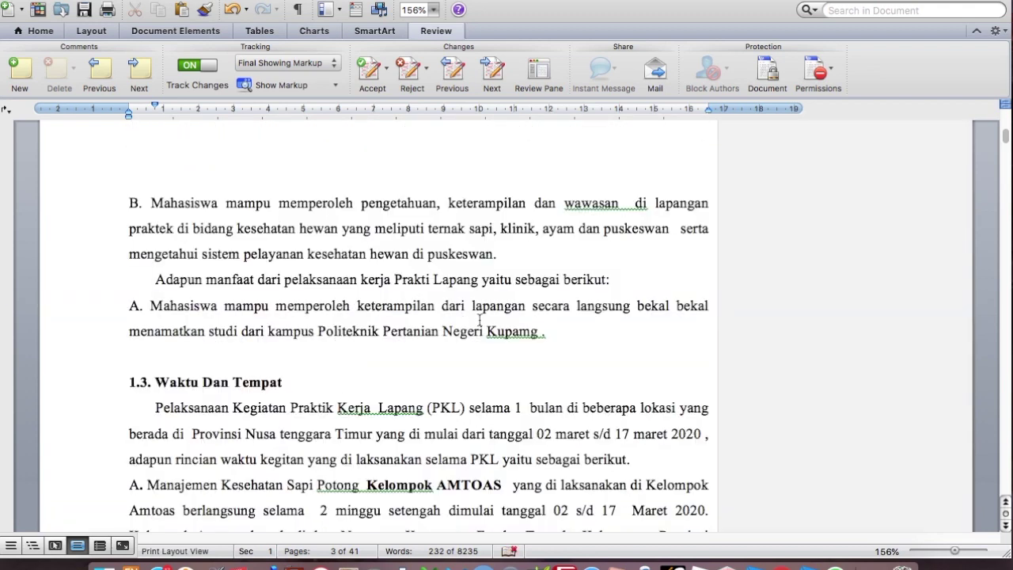
left_click(526, 333)
double_click(526, 333)
type("Kupang")
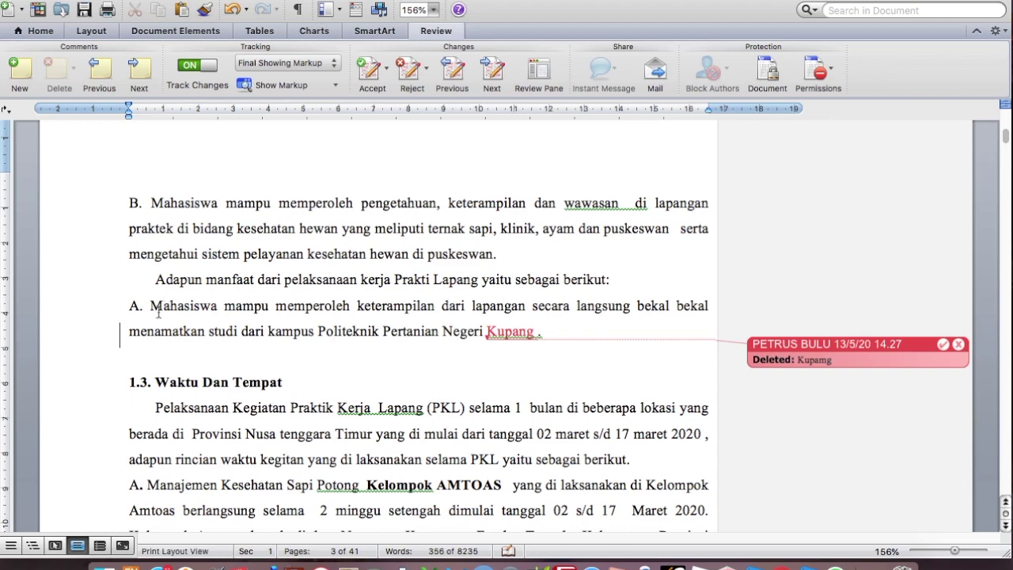
Join "di laksanakan" into "dilaksanakan" in item A of section 1.3 Waktu Dan Tempat
scroll(243, 358, "down", 5)
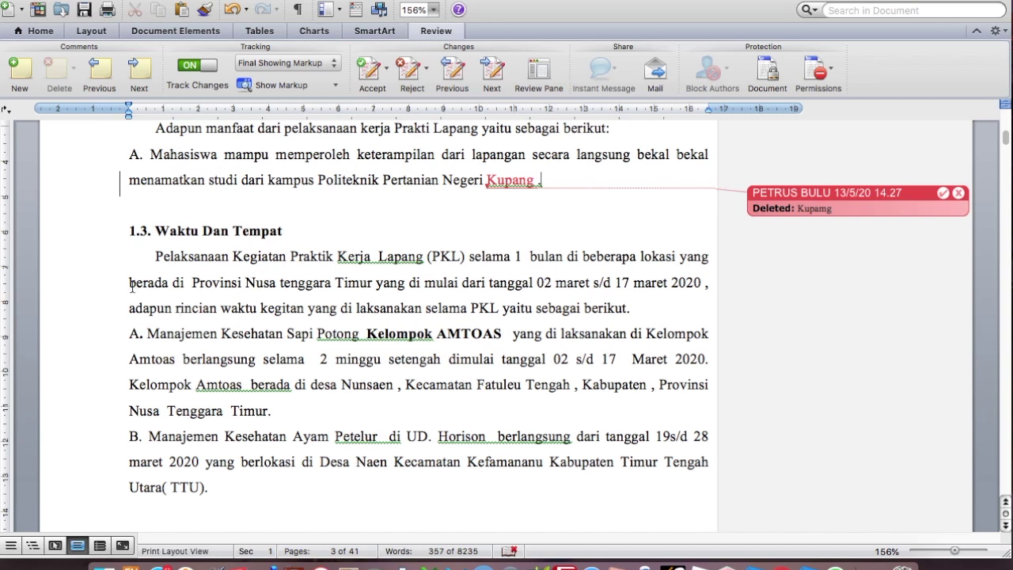
left_click_drag(130, 283, 407, 289)
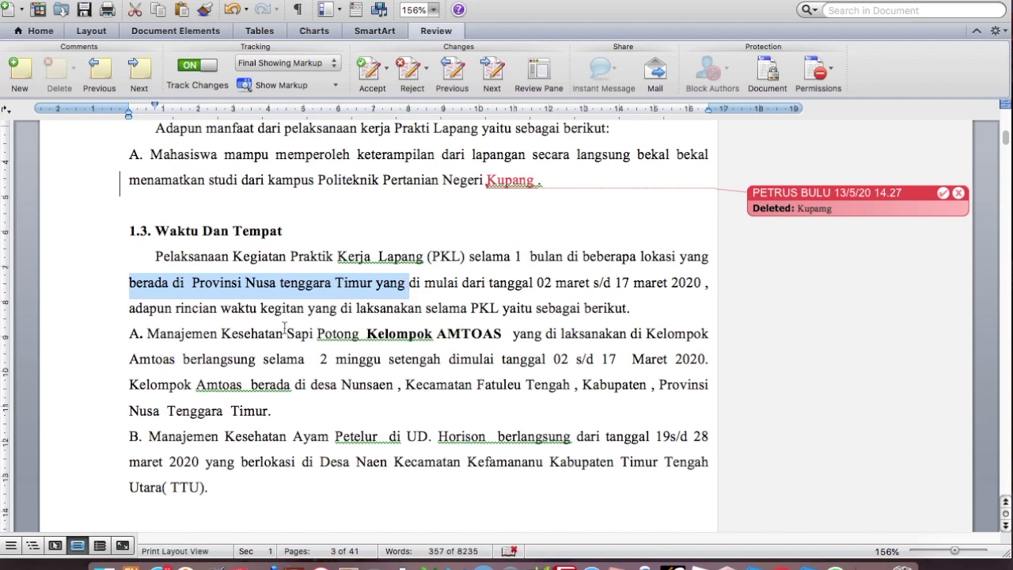
left_click(561, 333)
key("BackSpace")
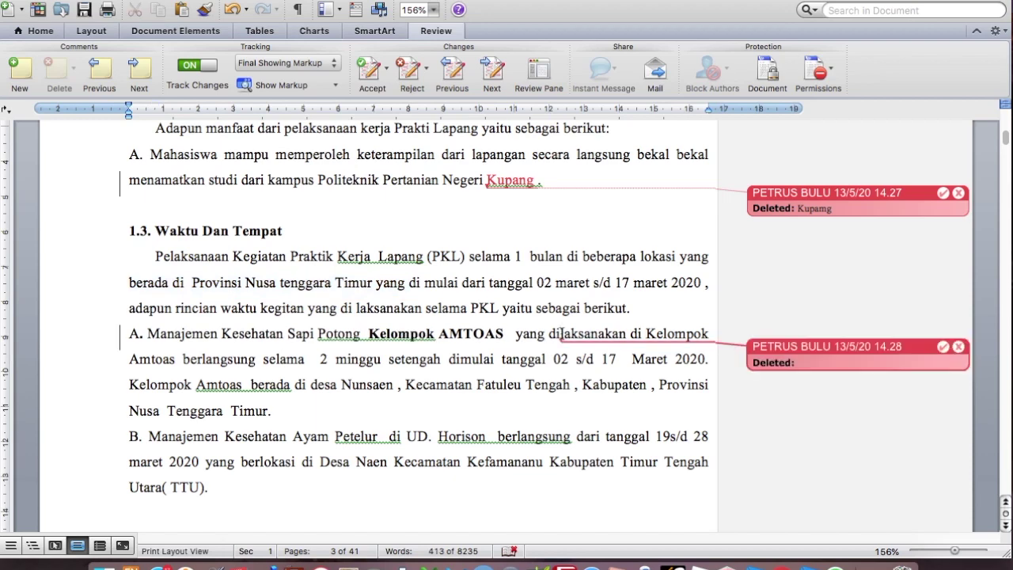
Remove the extra space between "kegitan" and "manajemen" in item c of section 1.4
scroll(580, 426, "down", 10)
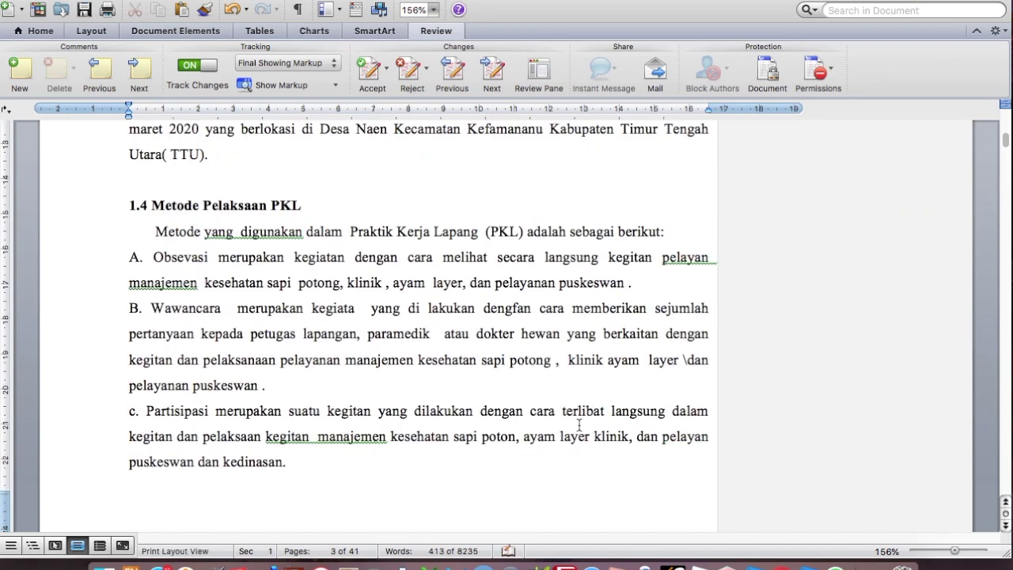
scroll(579, 426, "down", 3)
left_click(316, 349)
key("BackSpace")
Remove the space between the opening parenthesis and "Hijau" in the first paragraph of section 2.1.1
scroll(317, 351, "down", 6)
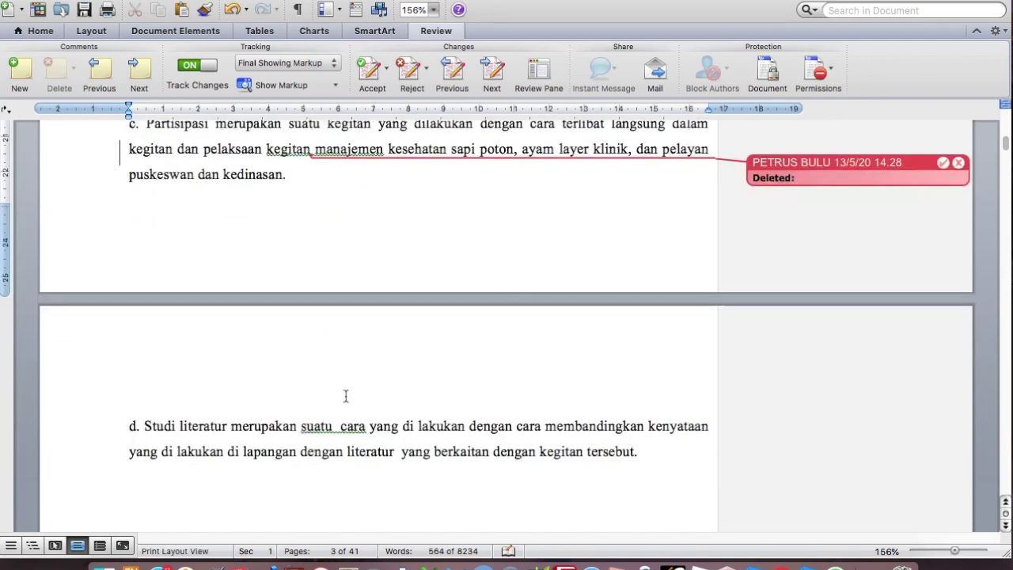
scroll(346, 395, "down", 15)
scroll(355, 399, "down", 12)
scroll(349, 391, "down", 2)
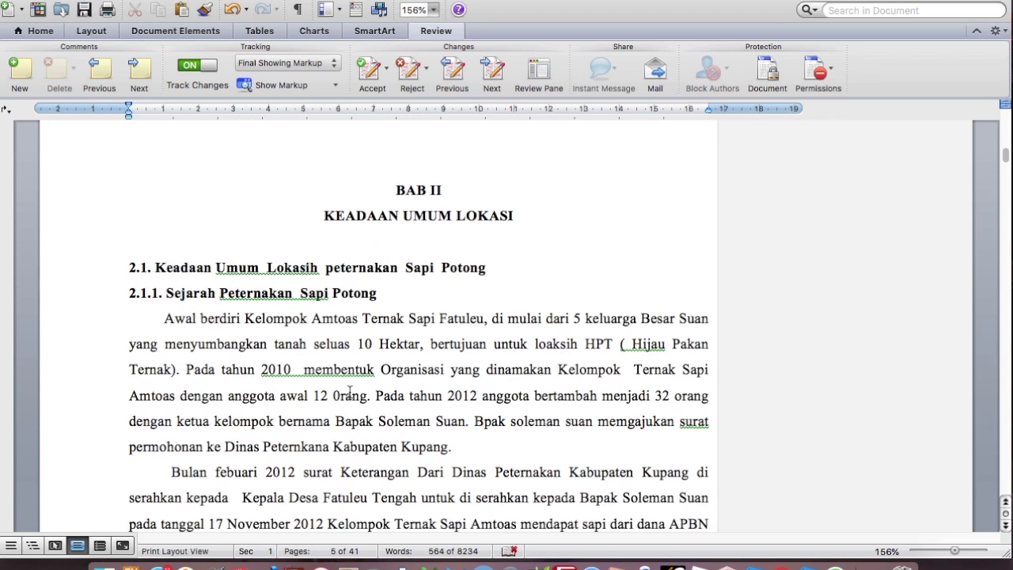
left_click(632, 343)
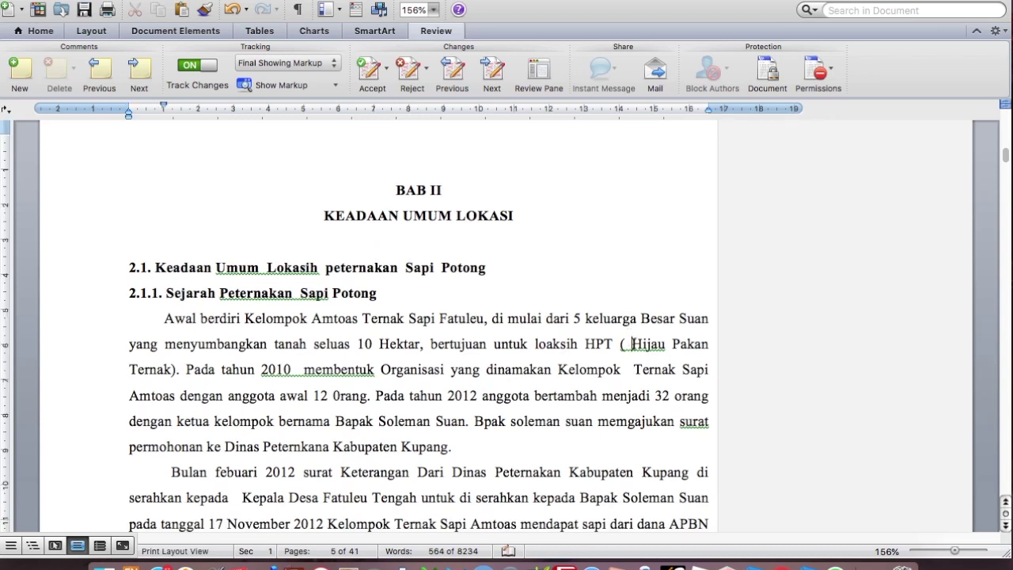
key("BackSpace")
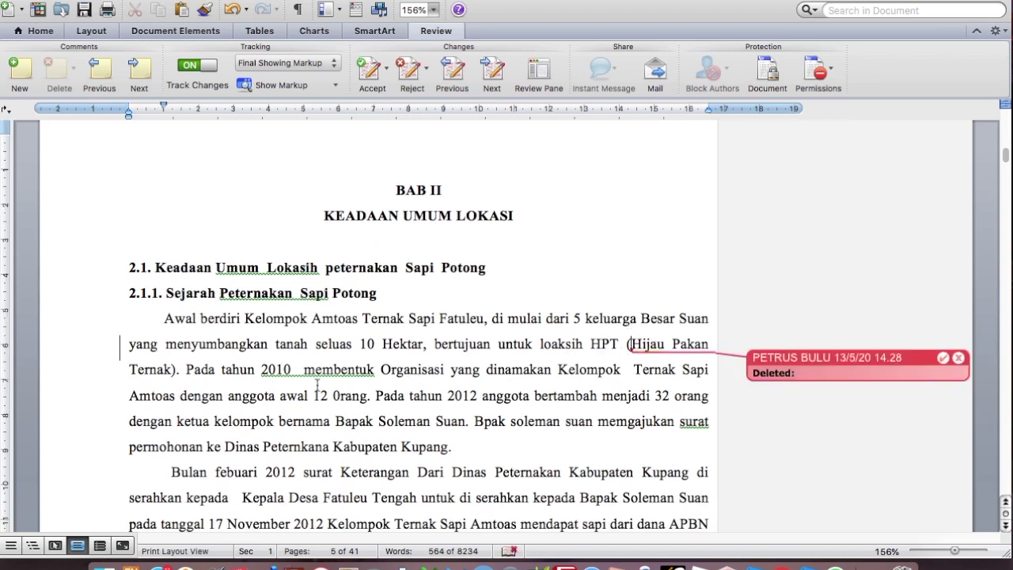
Attach the comment "Perhatikan tanda baca dan spasi" to the words "2010 membentuk" in section 2.1.1
left_click_drag(260, 370, 374, 371)
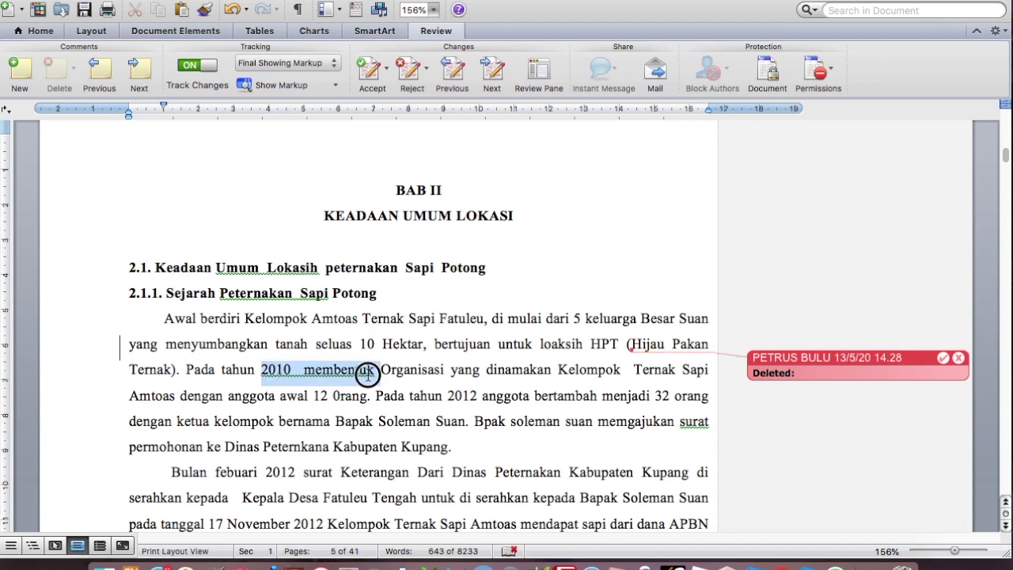
left_click(23, 74)
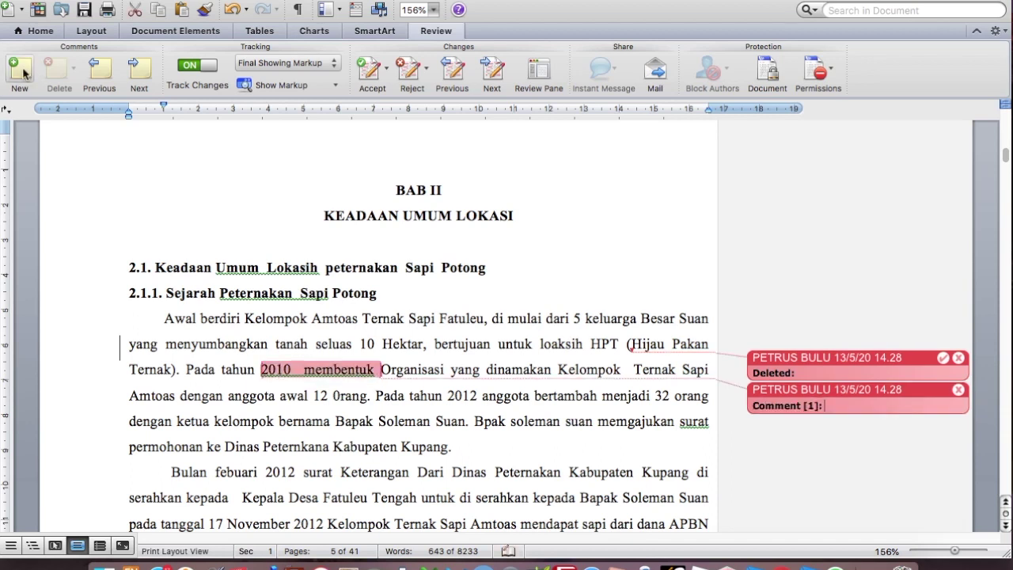
type("Perhatikan")
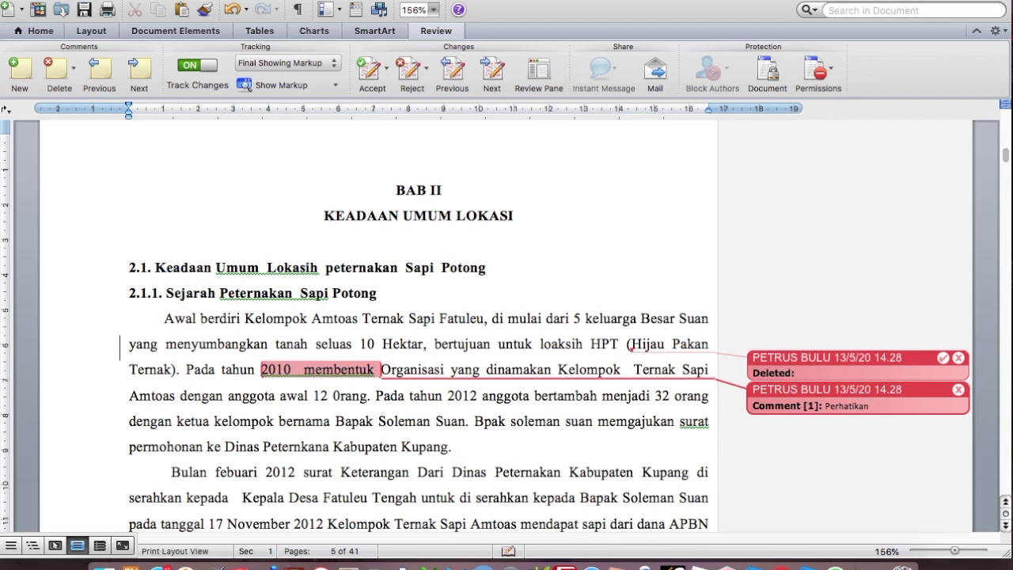
type(" ta")
type("nda bac")
type("a dan")
type(" spa")
type("spa")
type("si")
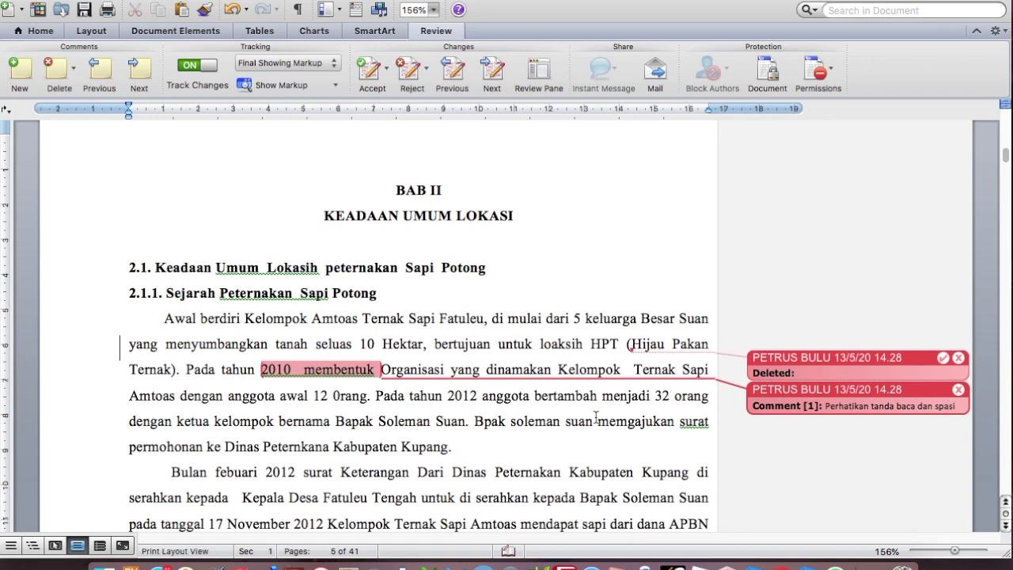
left_click(492, 370)
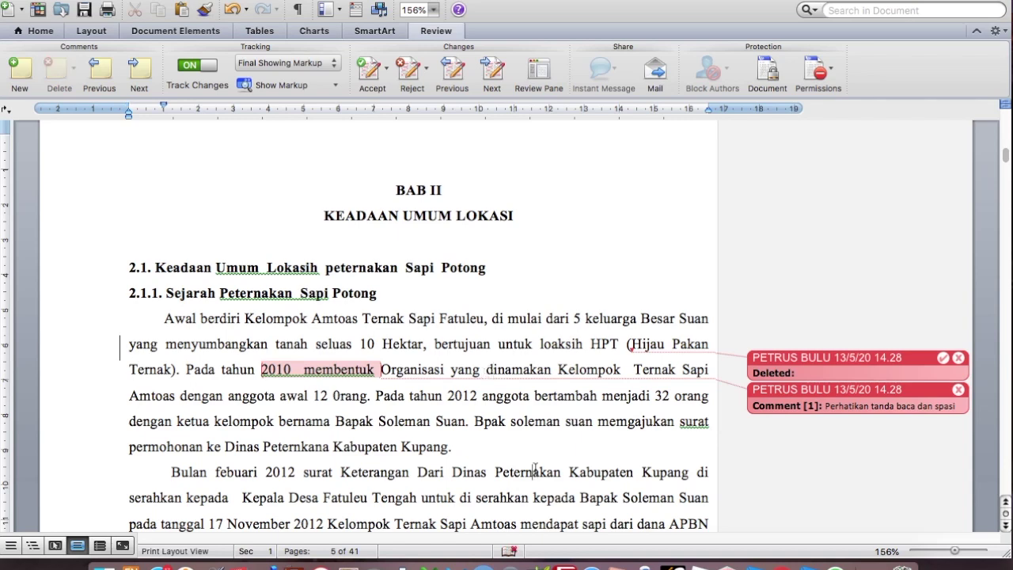
Review the comment in section 2.1.1 and look through the following text to the organisation chart in section 2.1.2
scroll(530, 459, "down", 1)
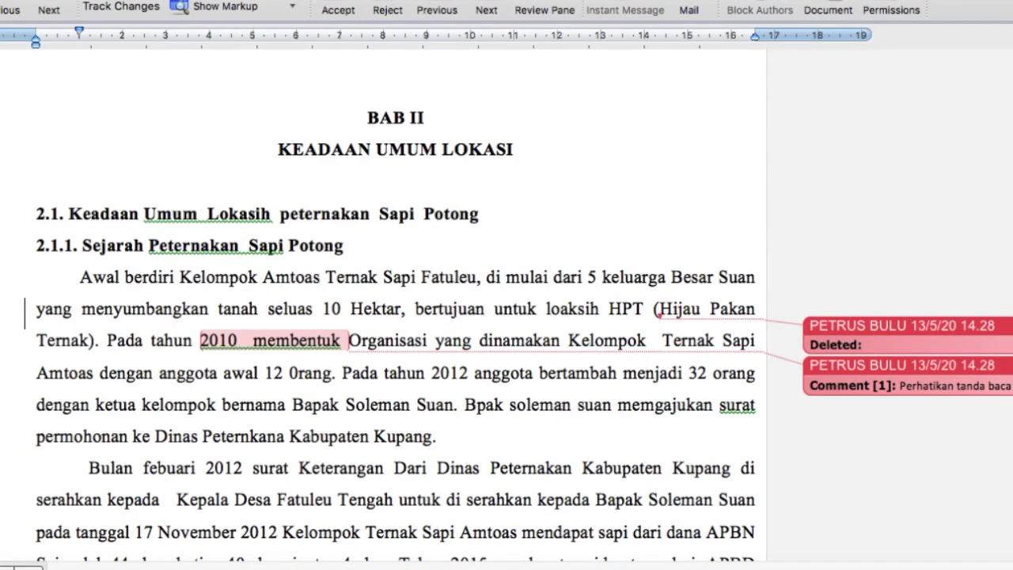
double_click(712, 451)
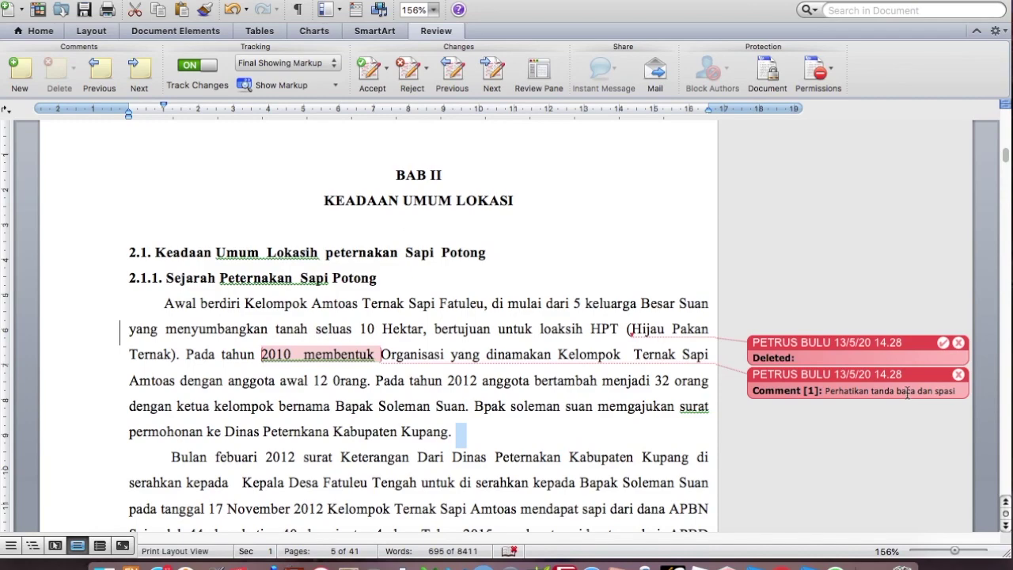
left_click(908, 393)
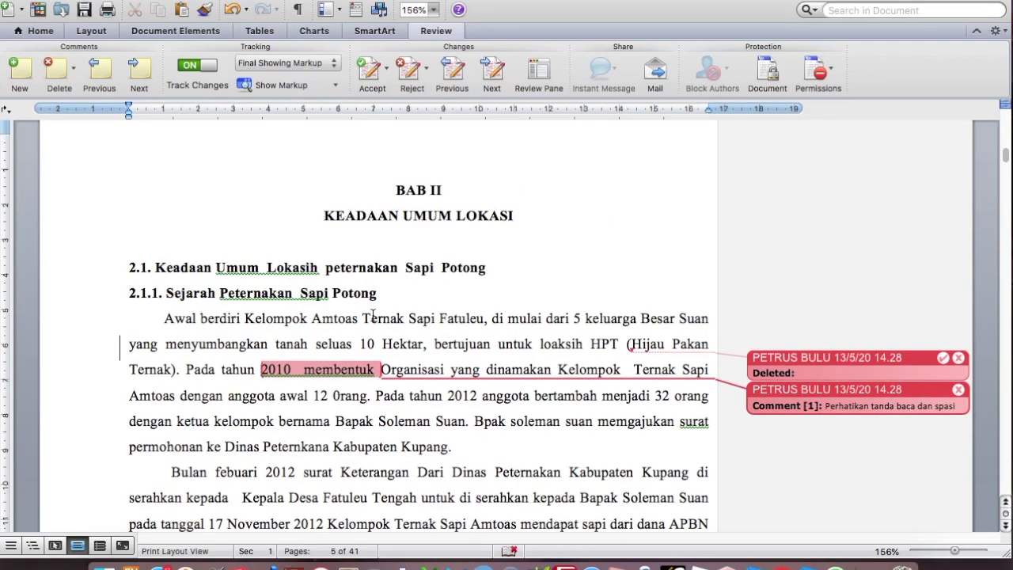
scroll(403, 308, "down", 6)
scroll(407, 317, "down", 4)
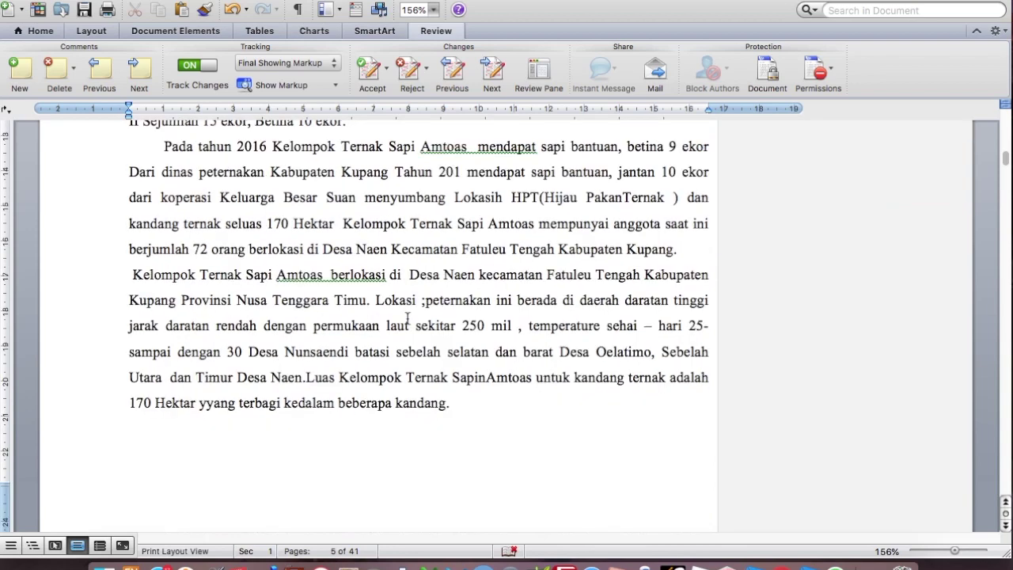
scroll(407, 317, "down", 20)
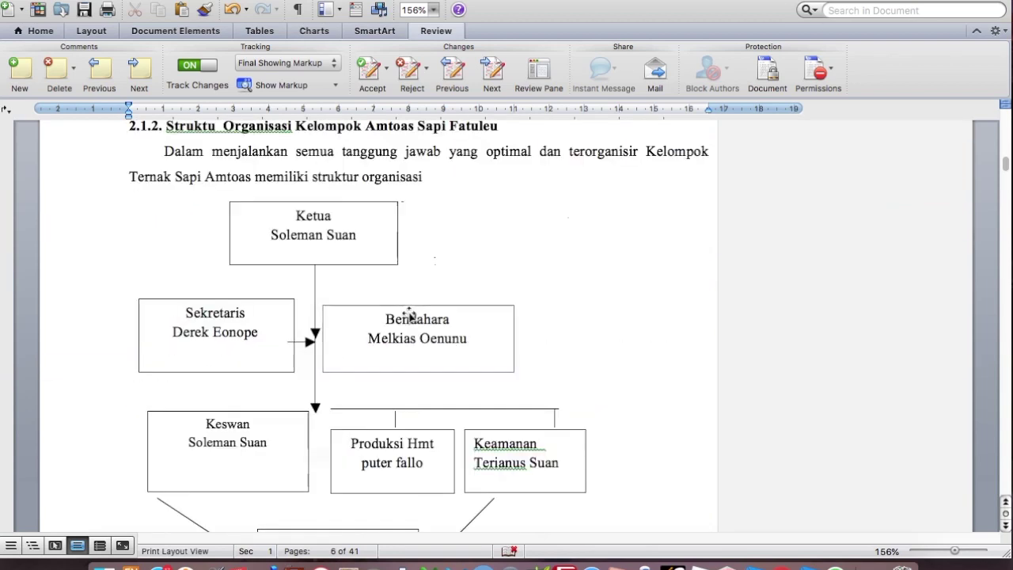
scroll(412, 315, "down", 7)
scroll(279, 297, "up", 4)
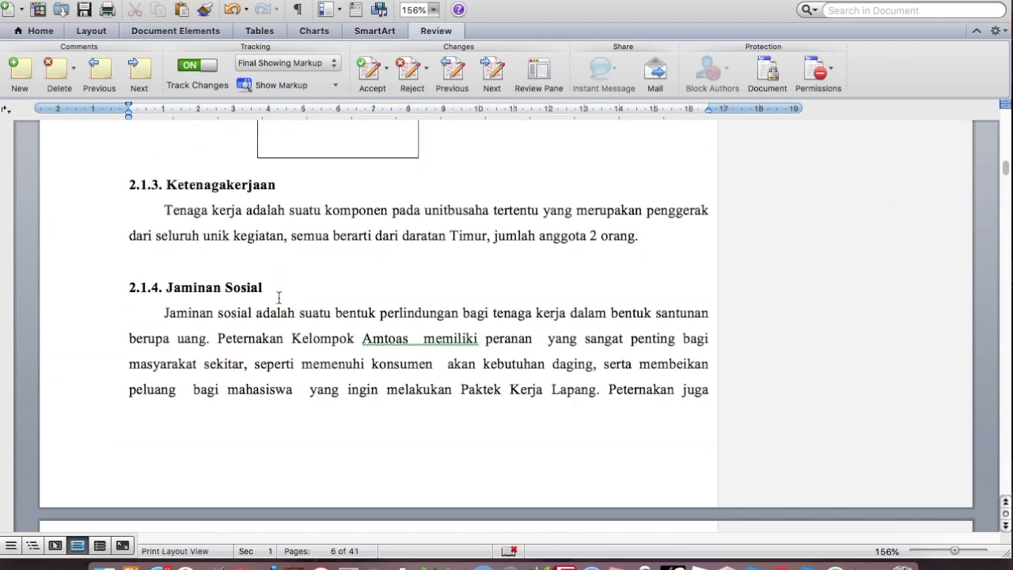
left_click_drag(128, 289, 277, 288)
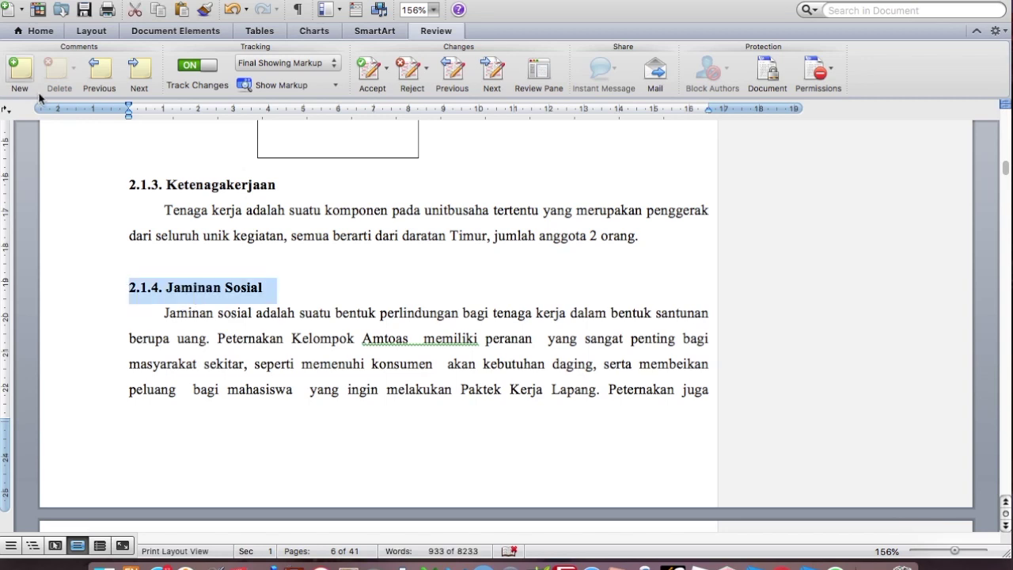
left_click(279, 296)
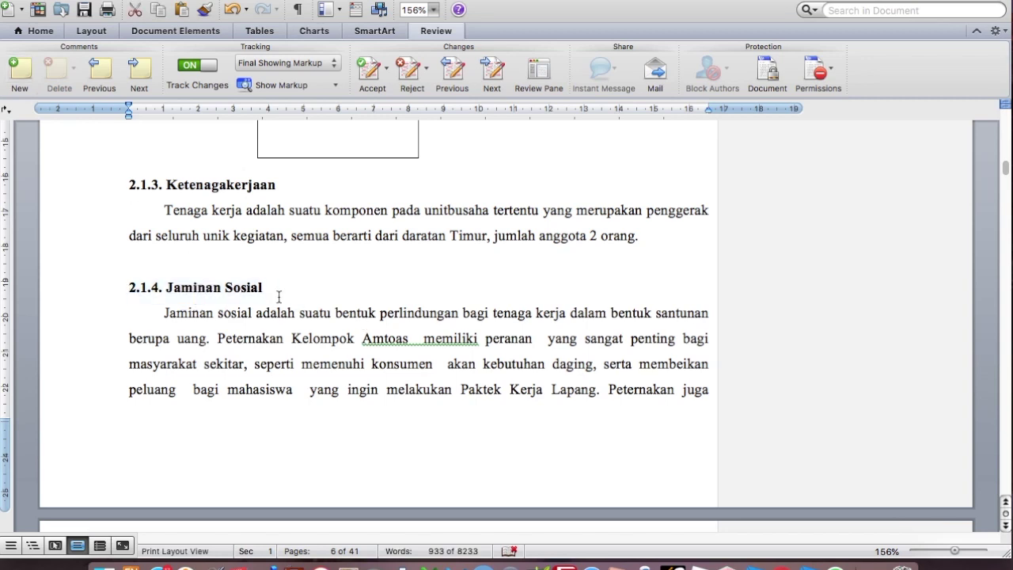
left_click(132, 287)
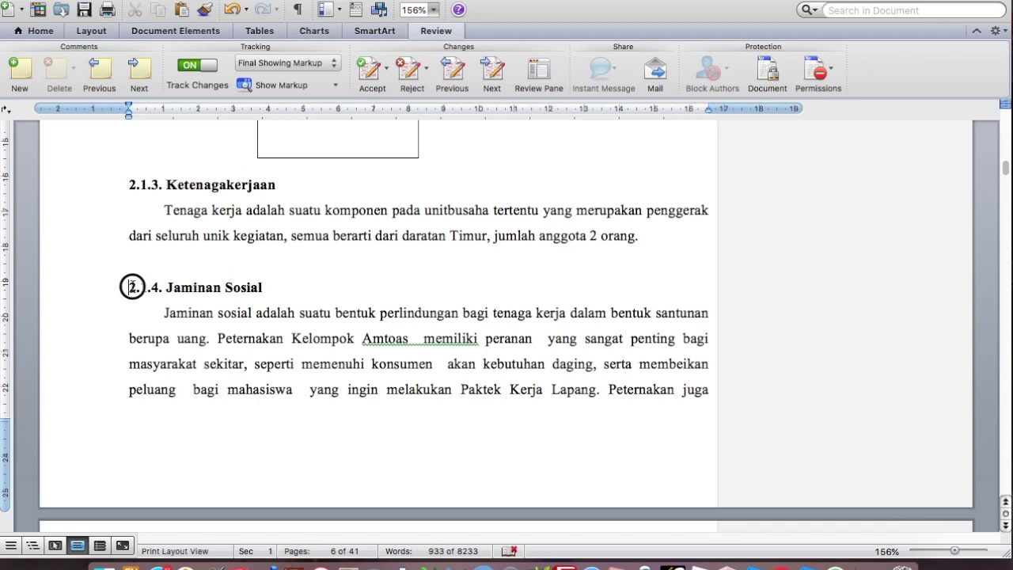
triple_click(131, 287)
Remove the empty comment and reject the tracked space deletion at the citation "(1996:221)" in section 2.1.6.1
scroll(484, 348, "down", 15)
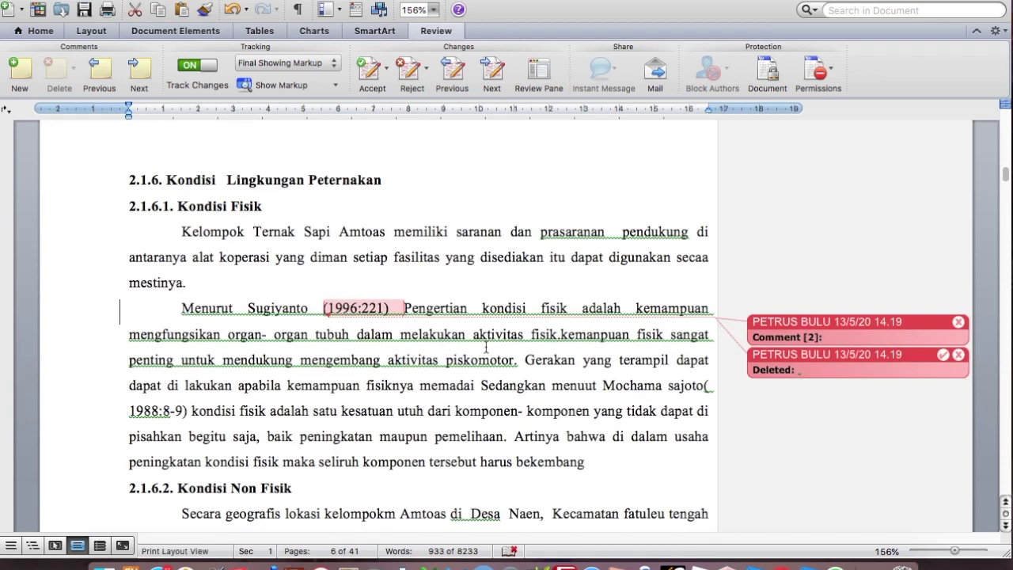
scroll(486, 348, "down", 1)
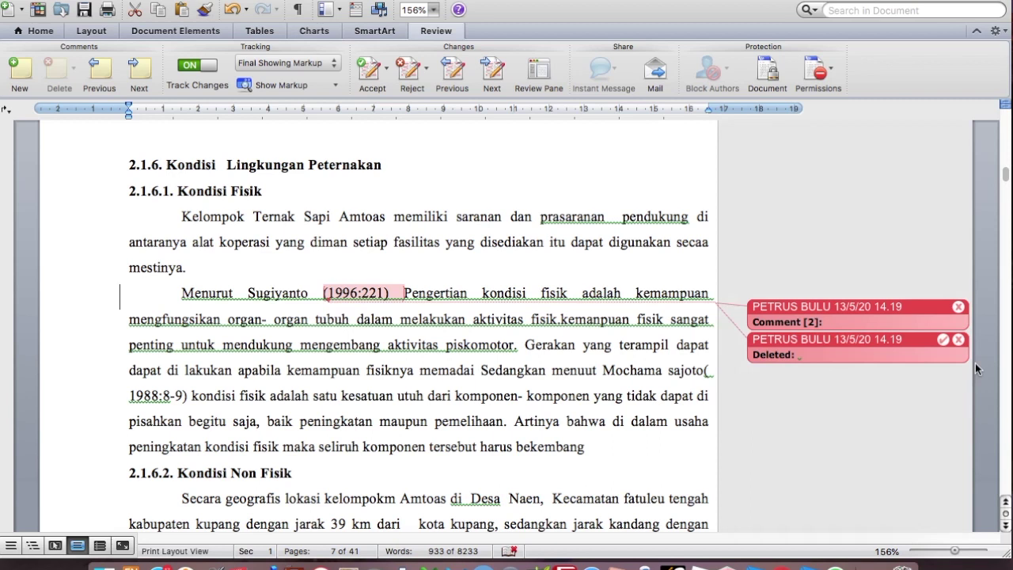
left_click(959, 339)
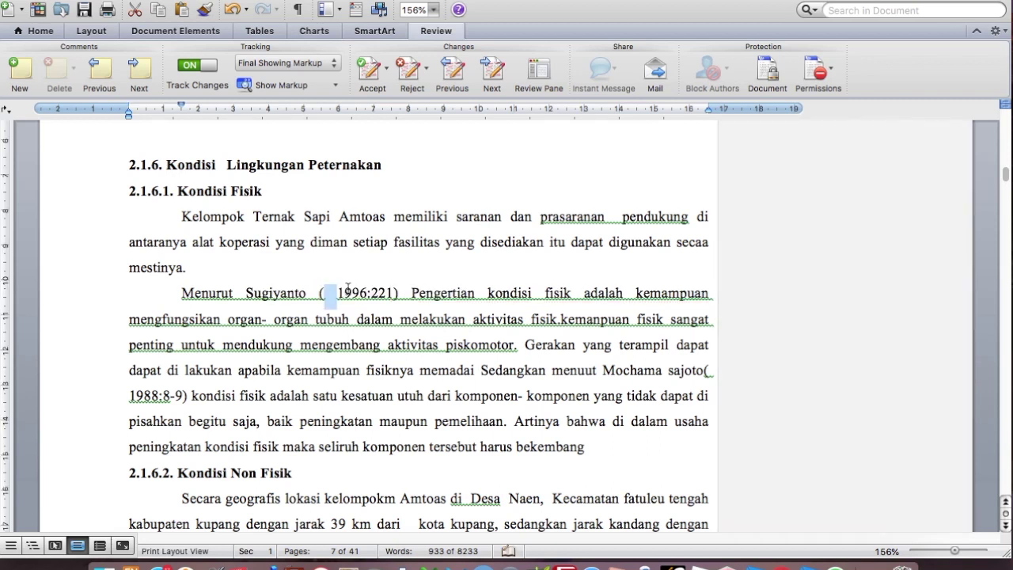
Attach the comment "Apa maksud dari angka 221?" to the citation "( 1996:221)" in section 2.1.6.1
left_click_drag(317, 293, 402, 295)
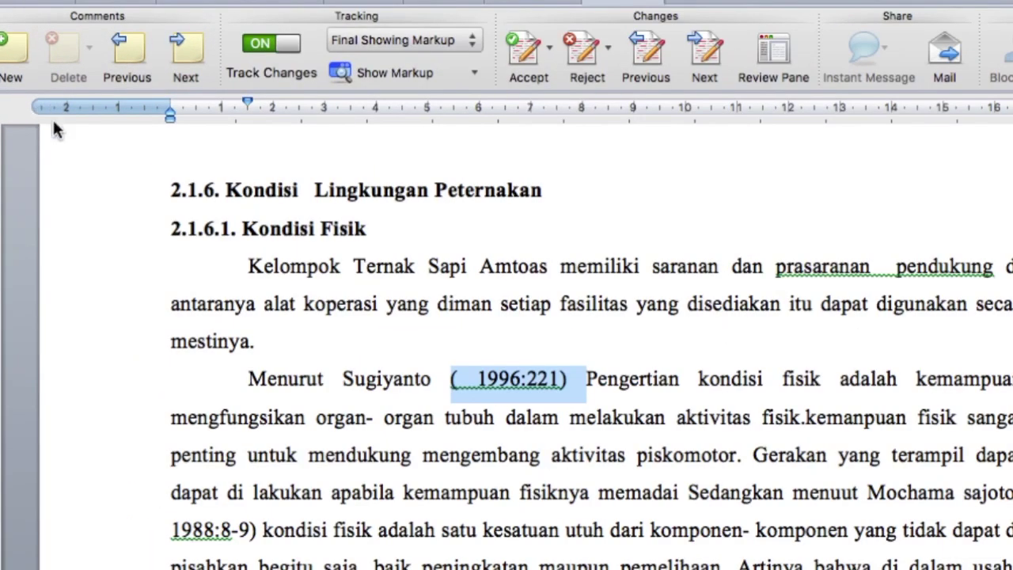
left_click(14, 62)
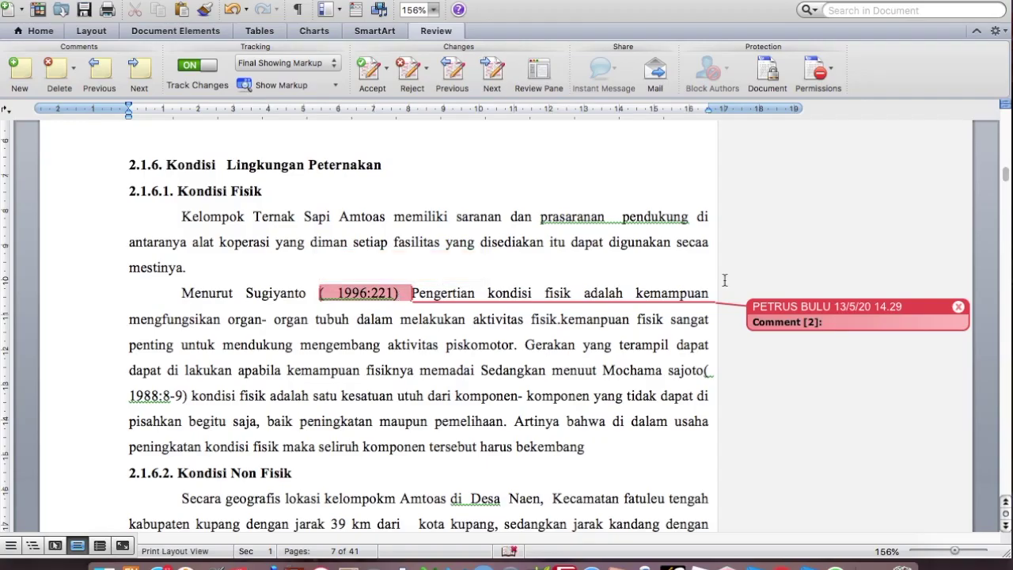
left_click(863, 321)
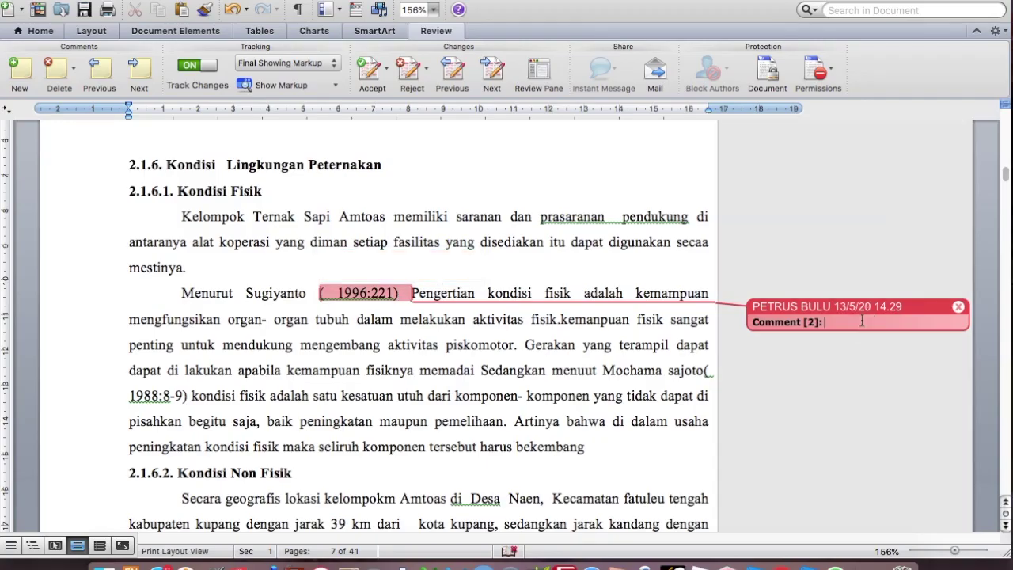
type("Apa maksud dari angka 221?")
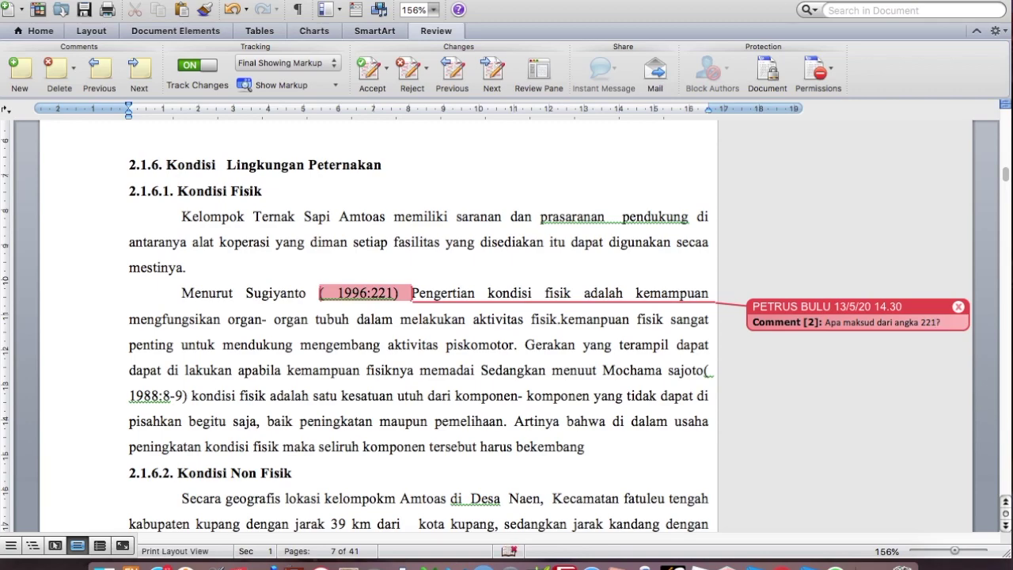
Look through the text from section 2.2 to the UD. Horison organisation chart in section 2.2.2
scroll(565, 417, "down", 10)
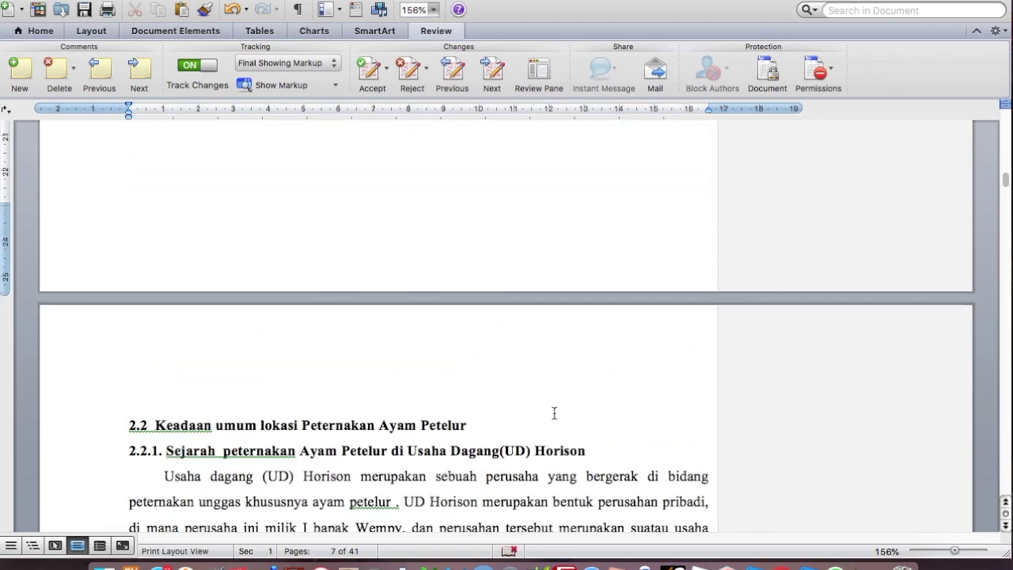
scroll(554, 412, "down", 6)
scroll(554, 412, "down", 3)
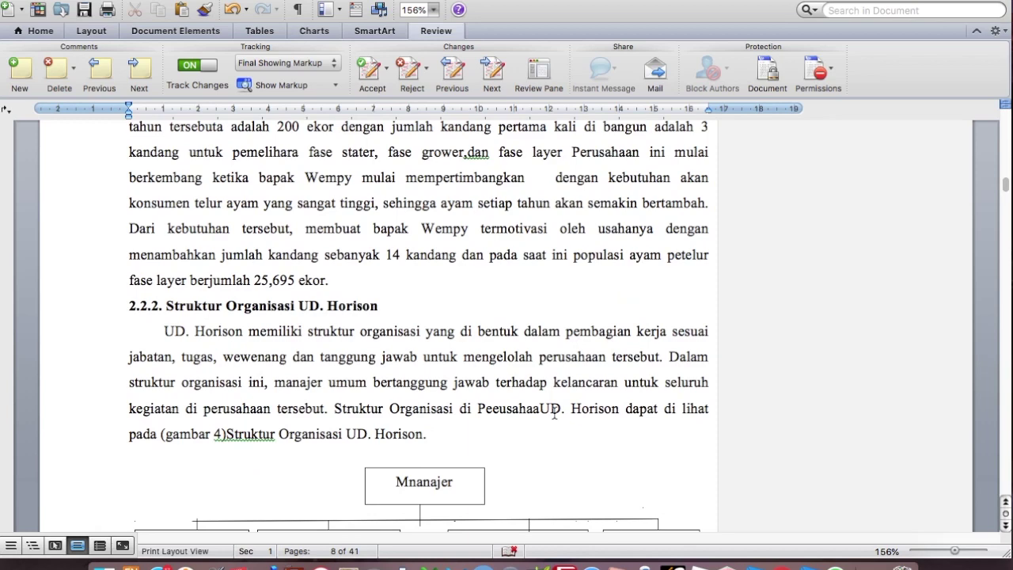
scroll(554, 412, "down", 1)
scroll(554, 412, "down", 4)
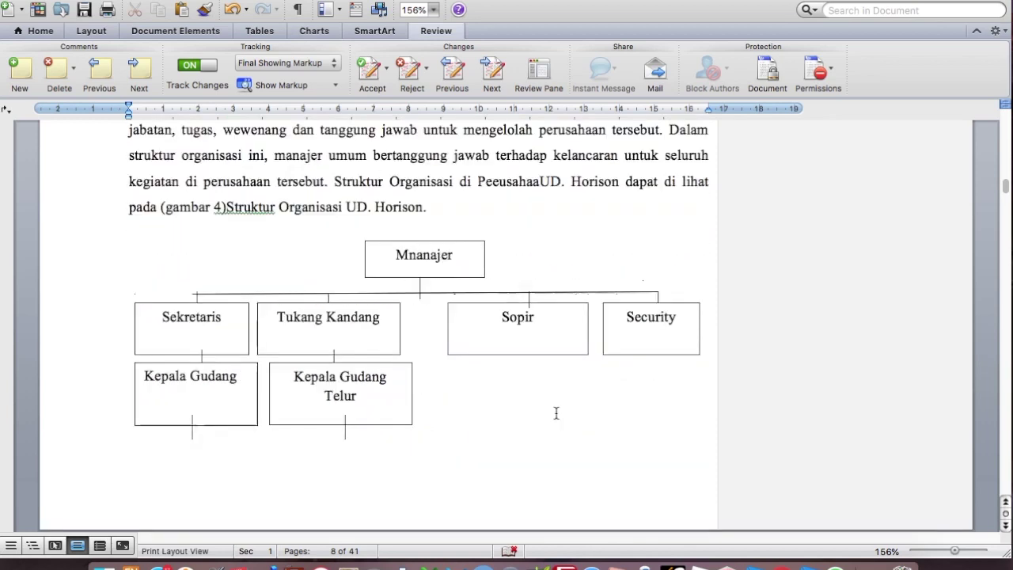